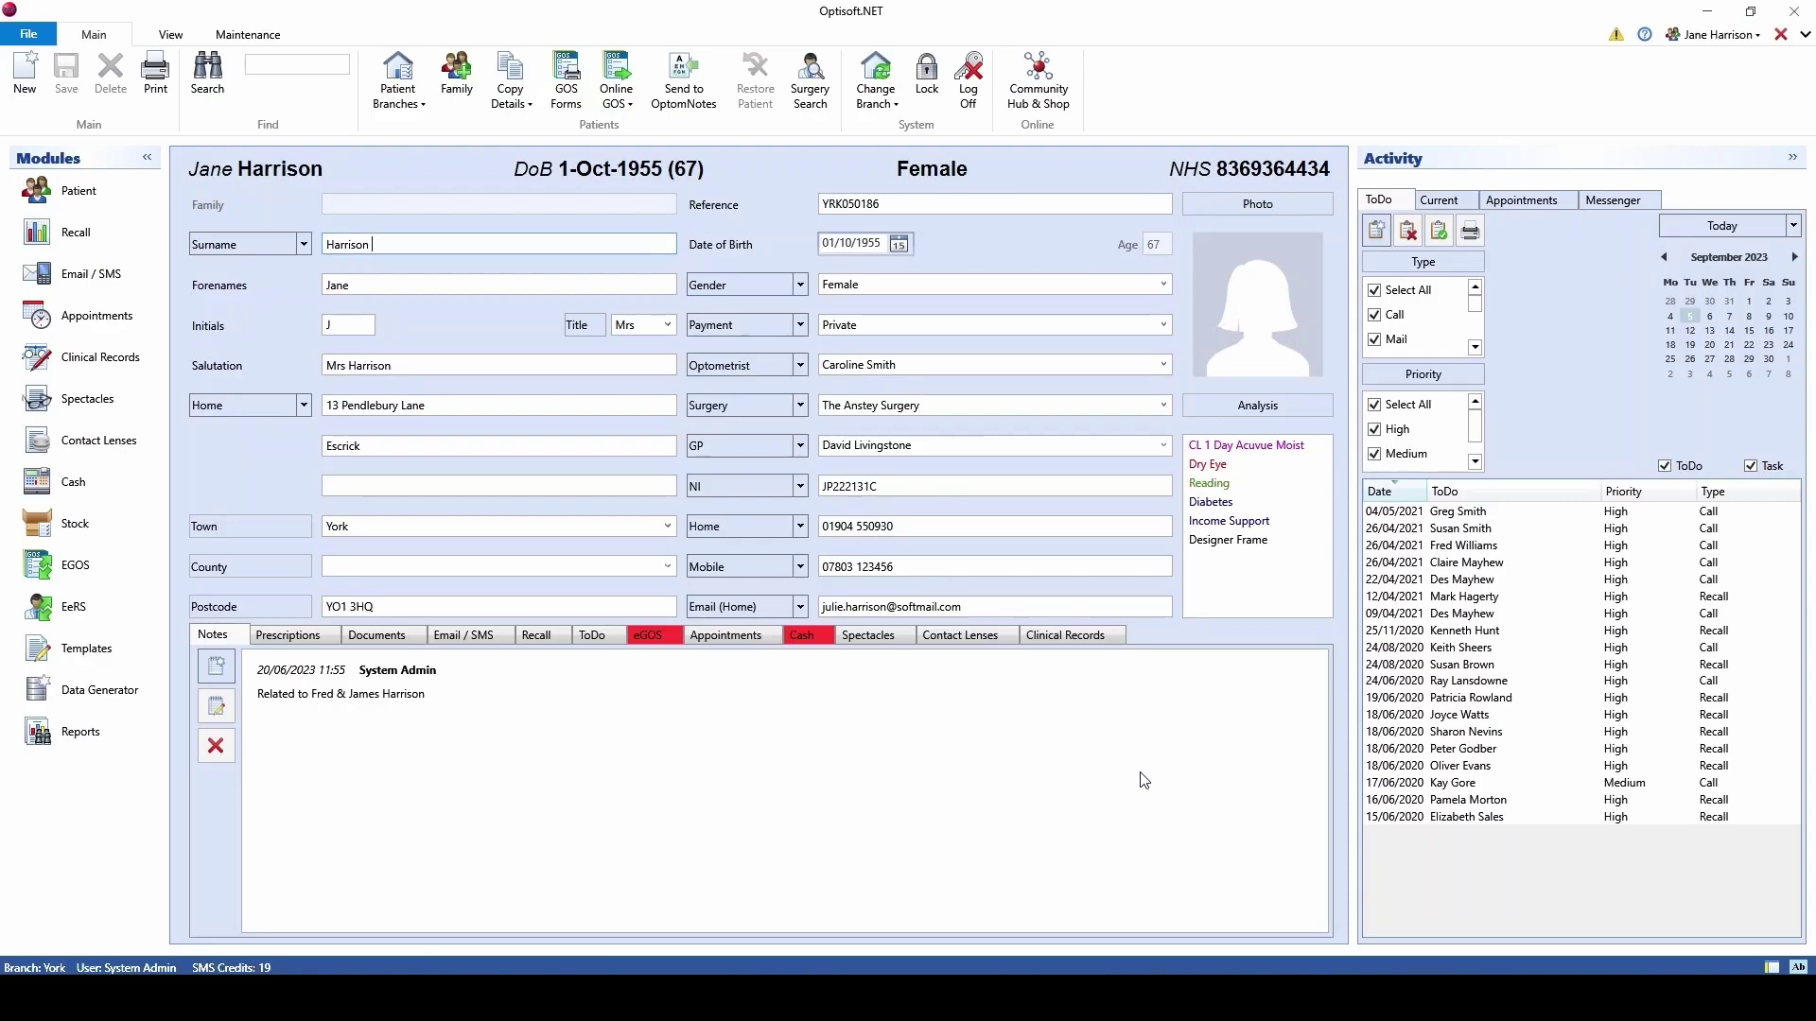
left_click(511, 104)
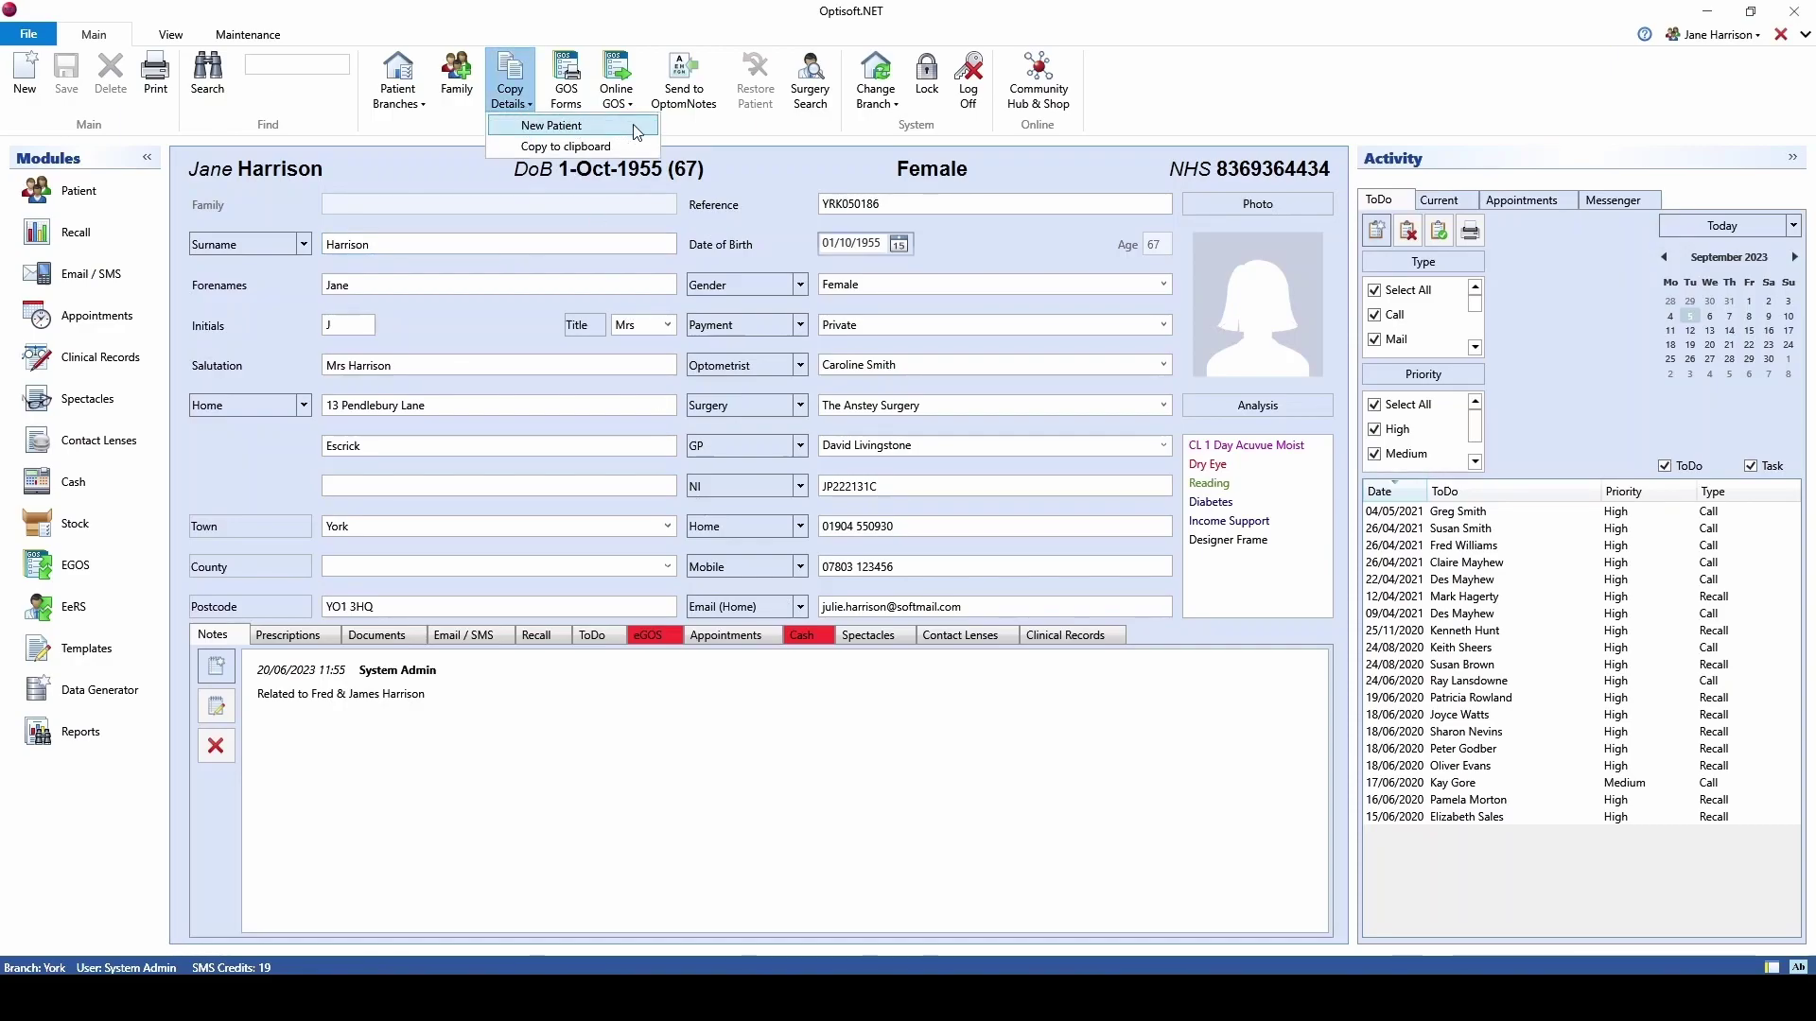
left_click(567, 127)
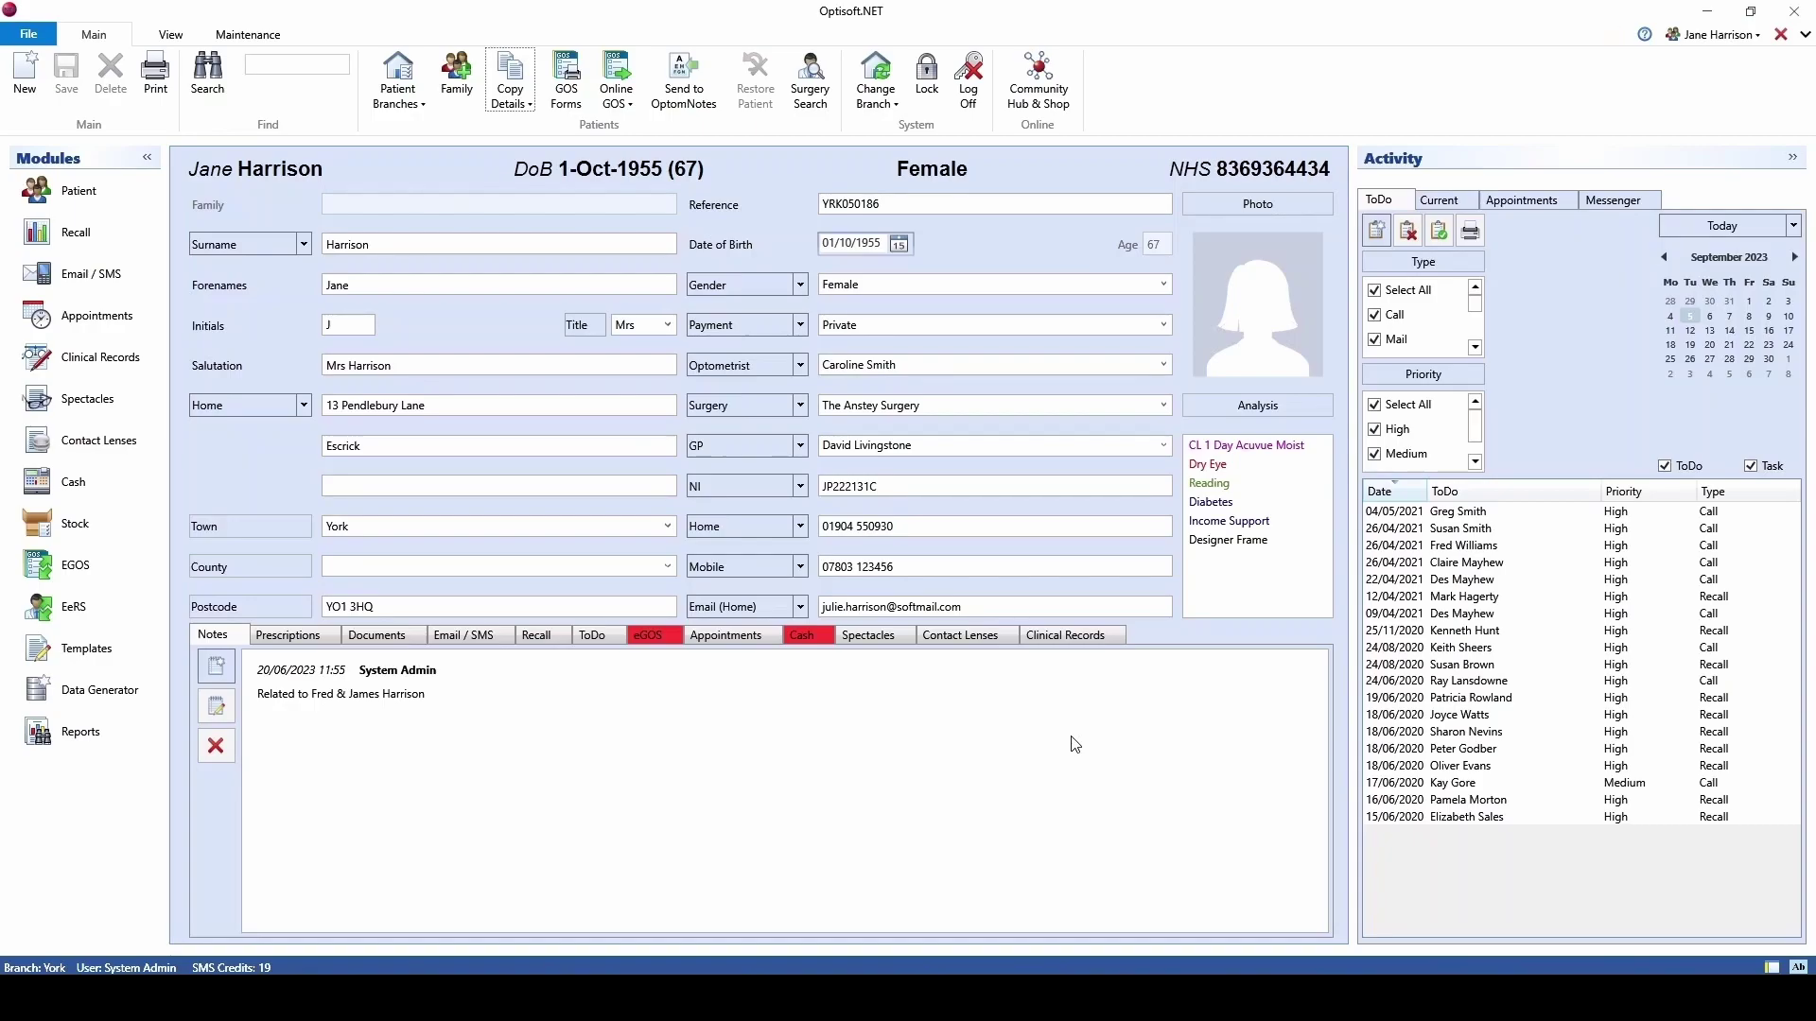
left_click(520, 103)
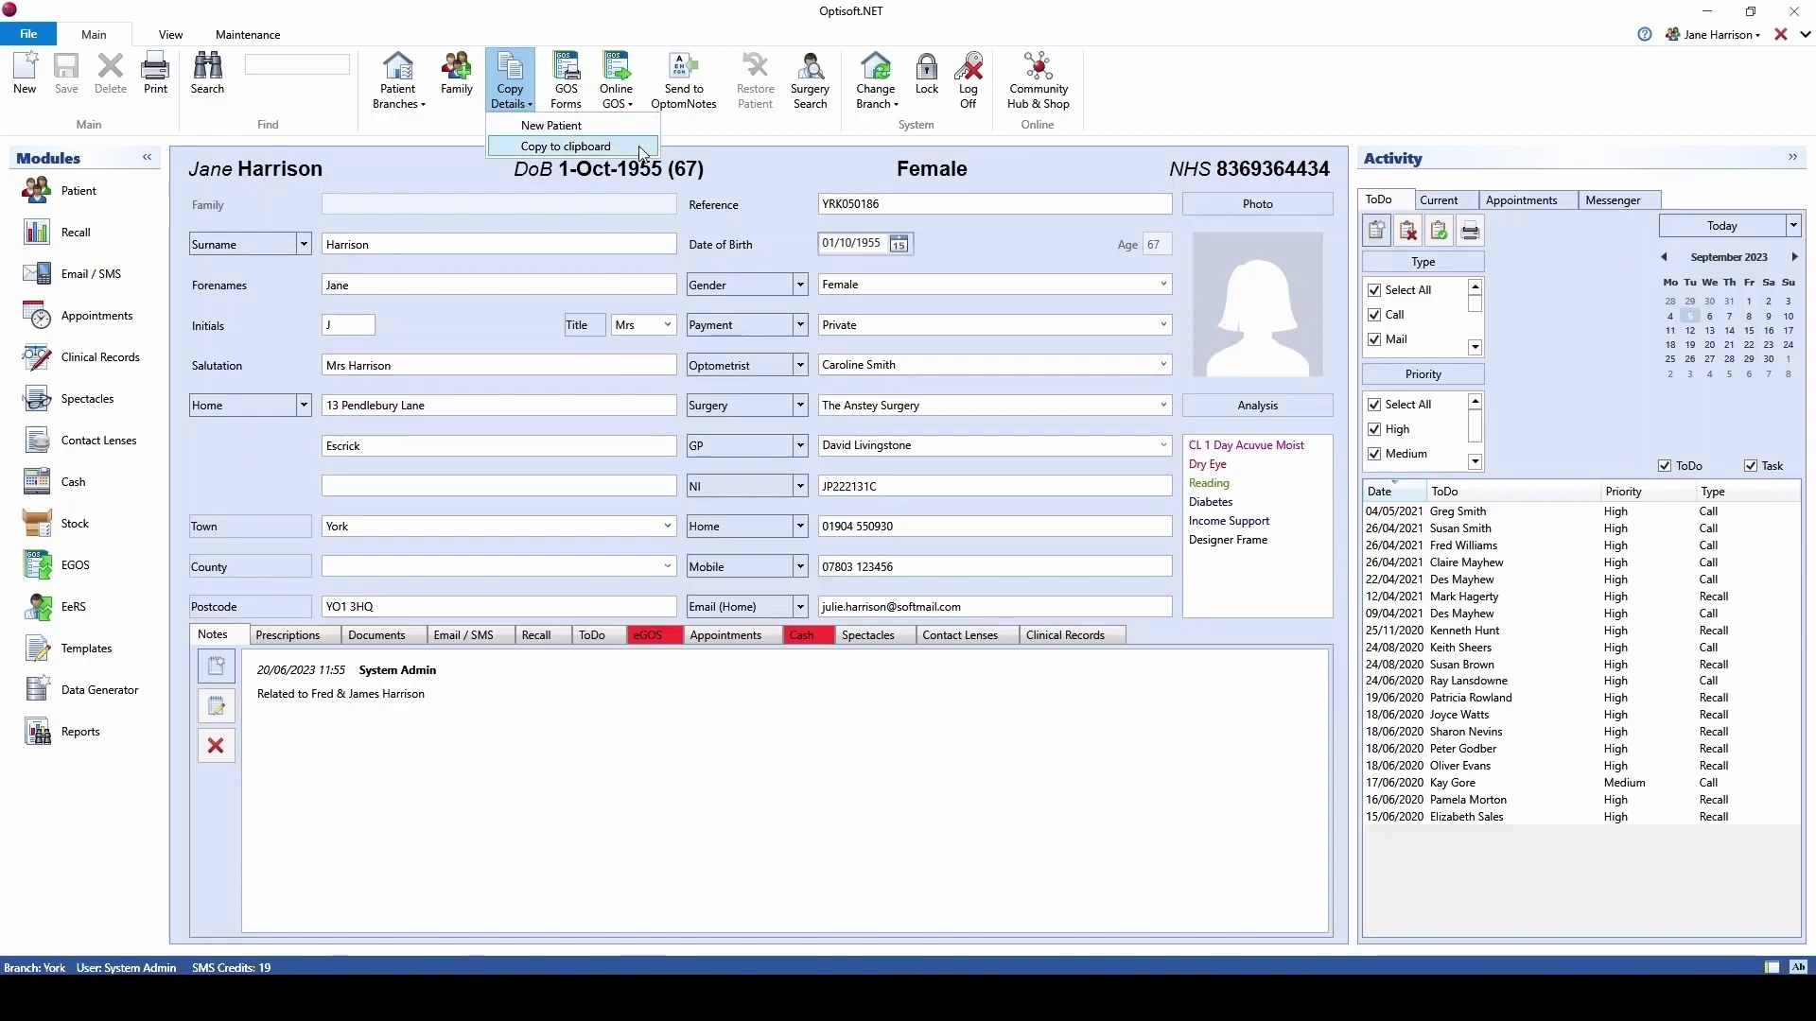
left_click(566, 146)
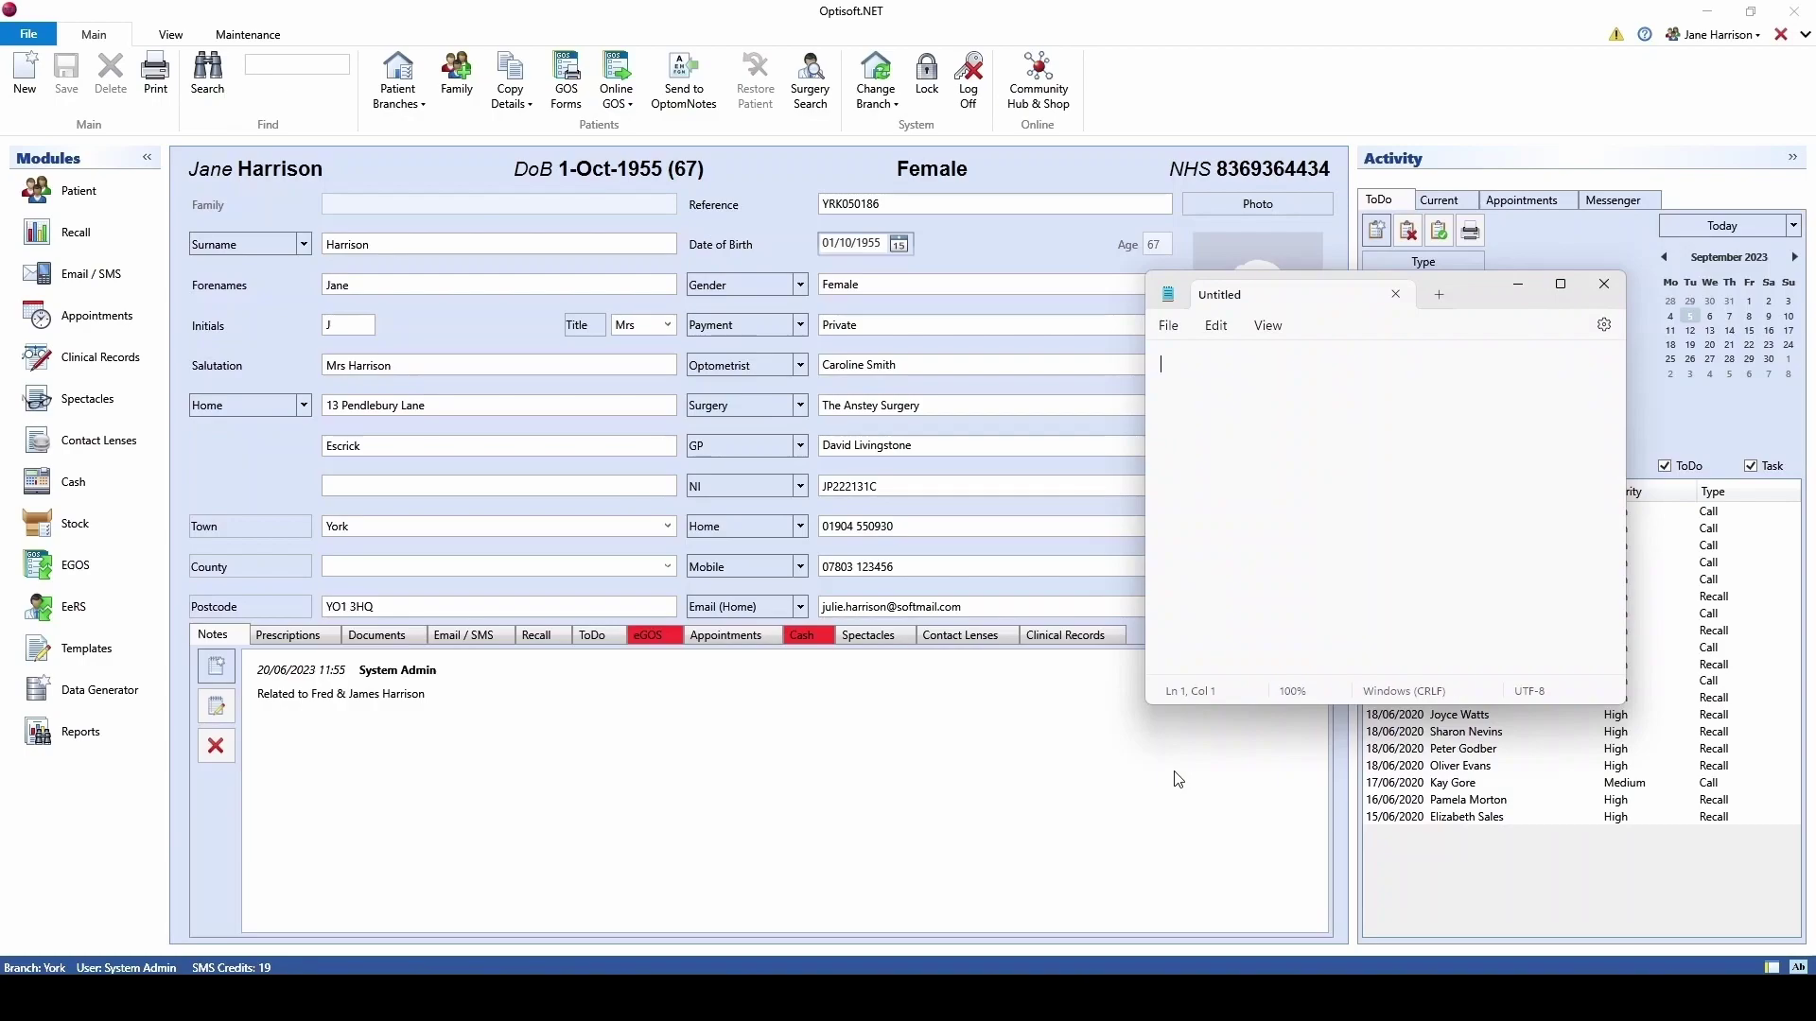
right_click(1183, 361)
left_click(1257, 503)
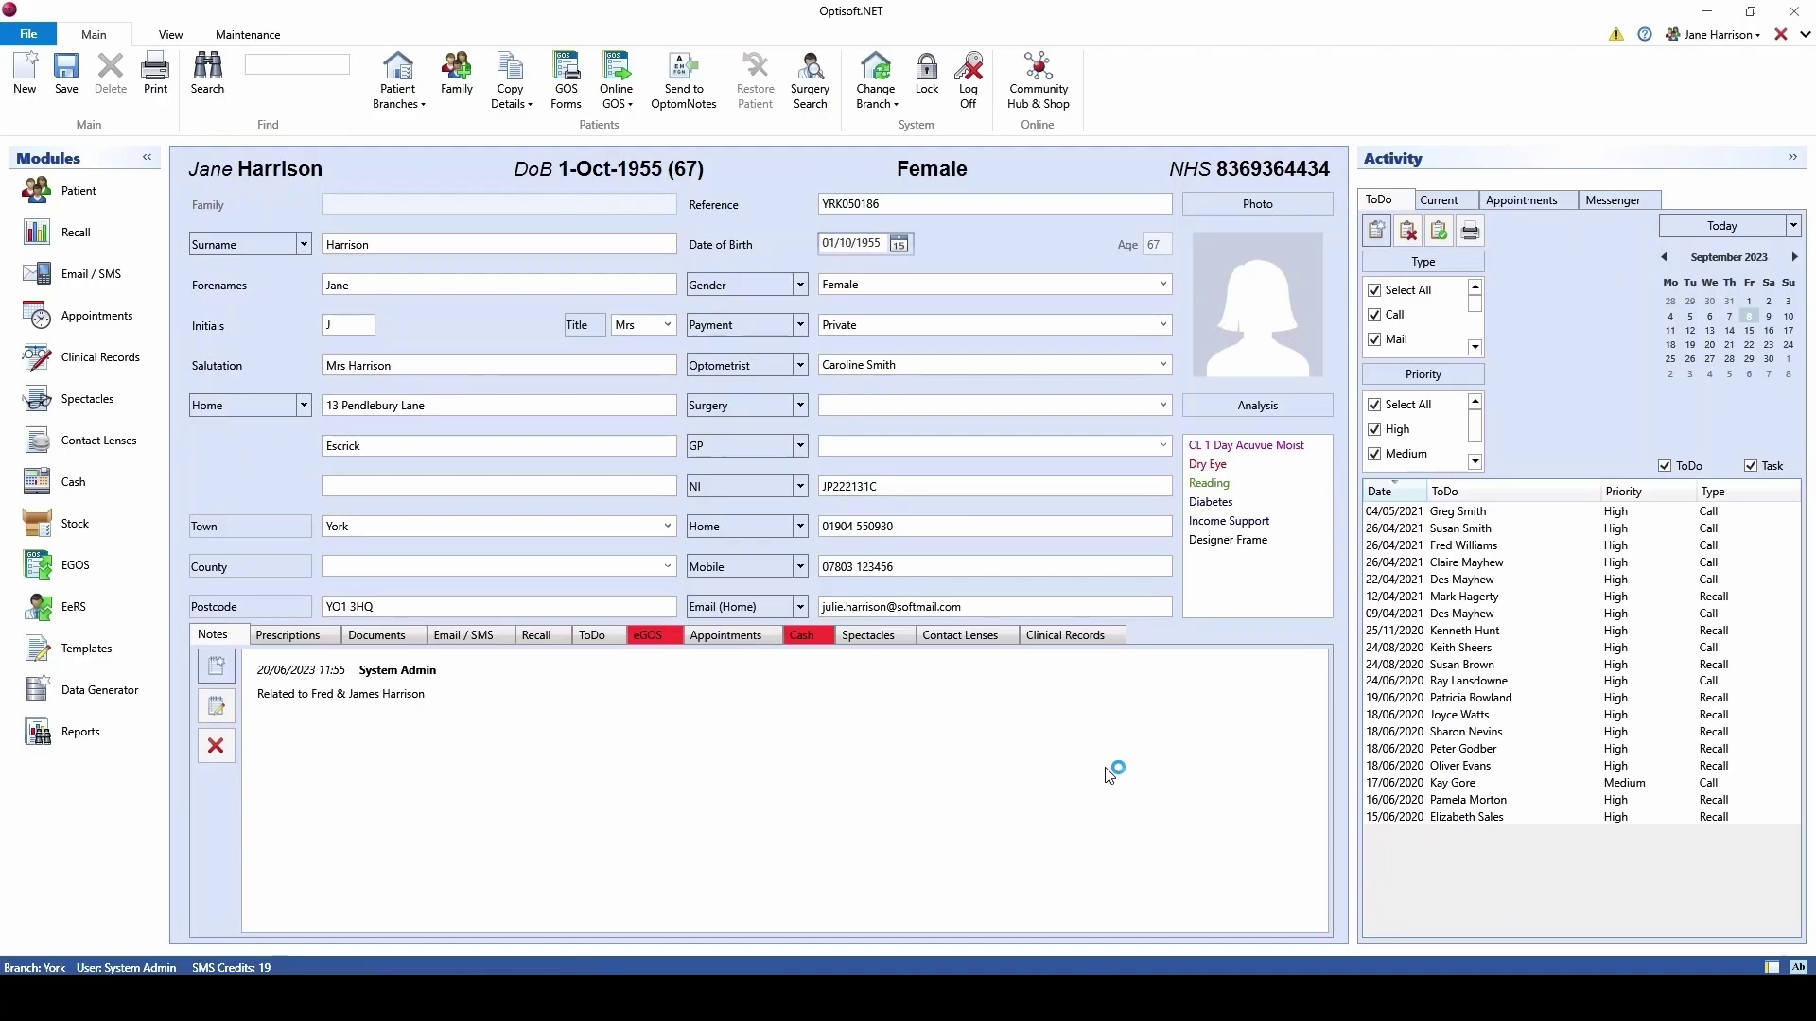
Search the surgery directory for Doncaster and pick Doncaster GP Surgery for Jane
left_click(1163, 406)
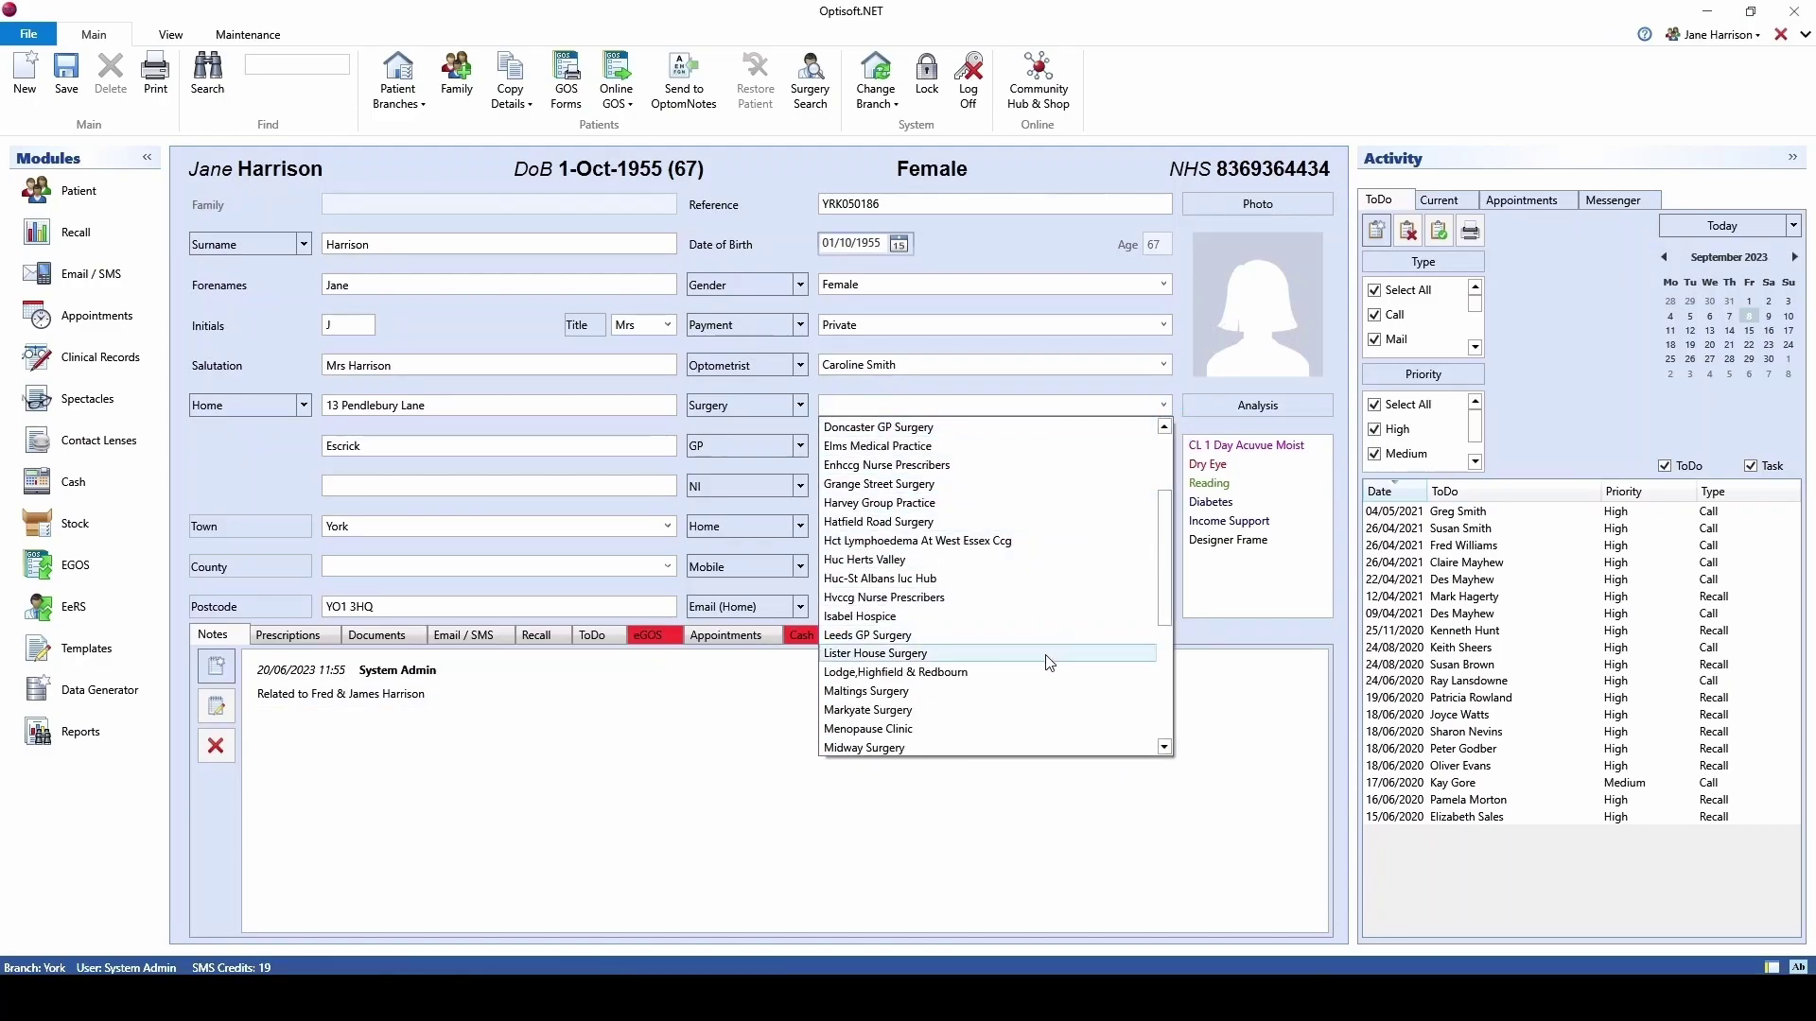
left_click(729, 795)
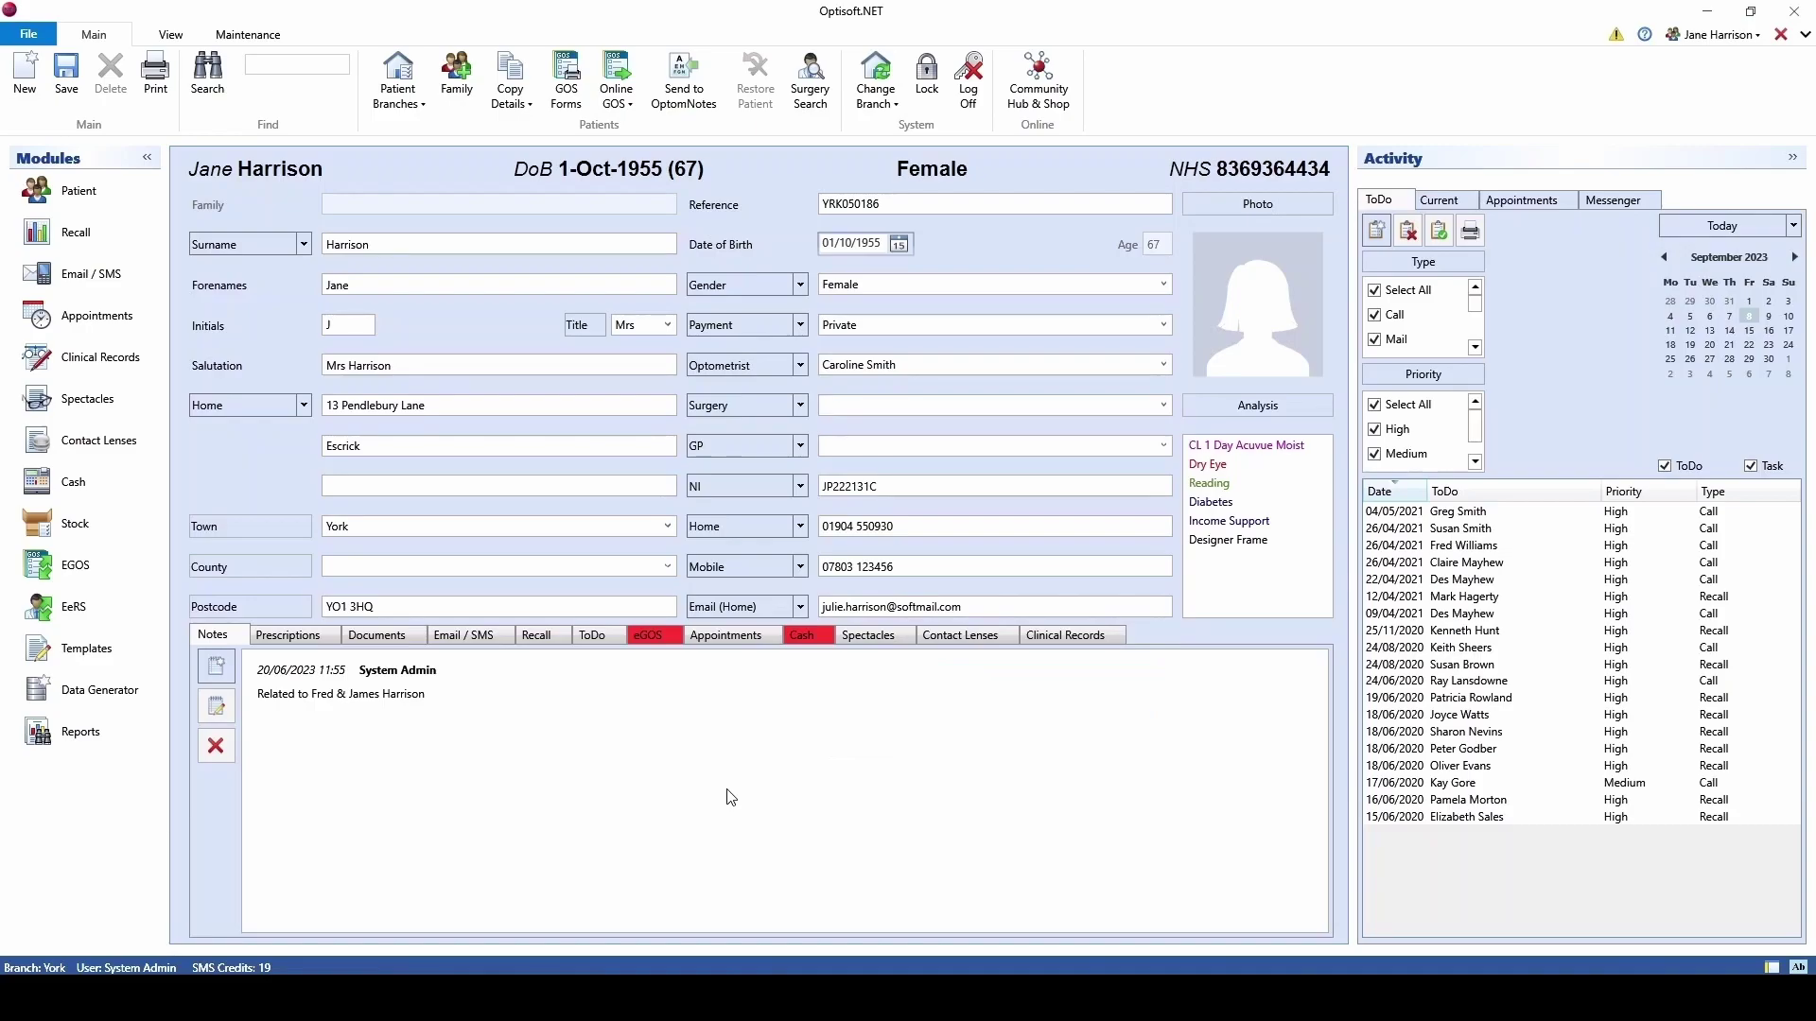
left_click(811, 83)
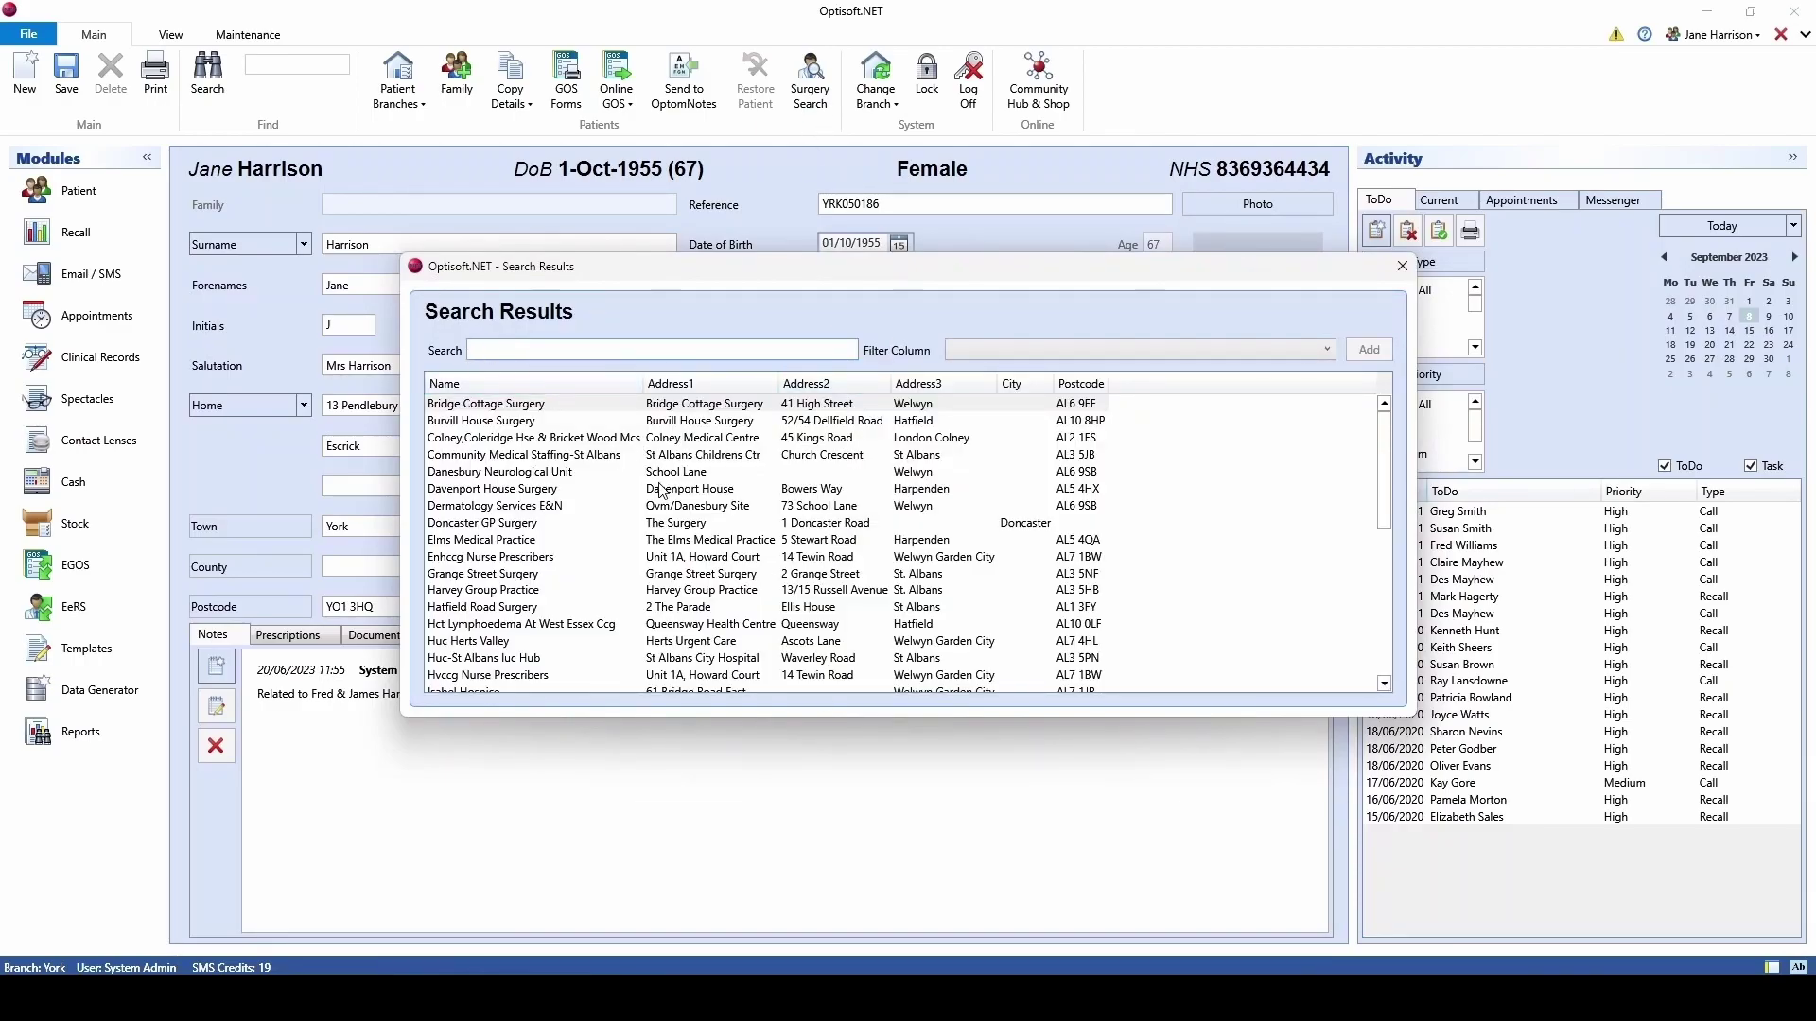
type("Doncaster")
key("Return")
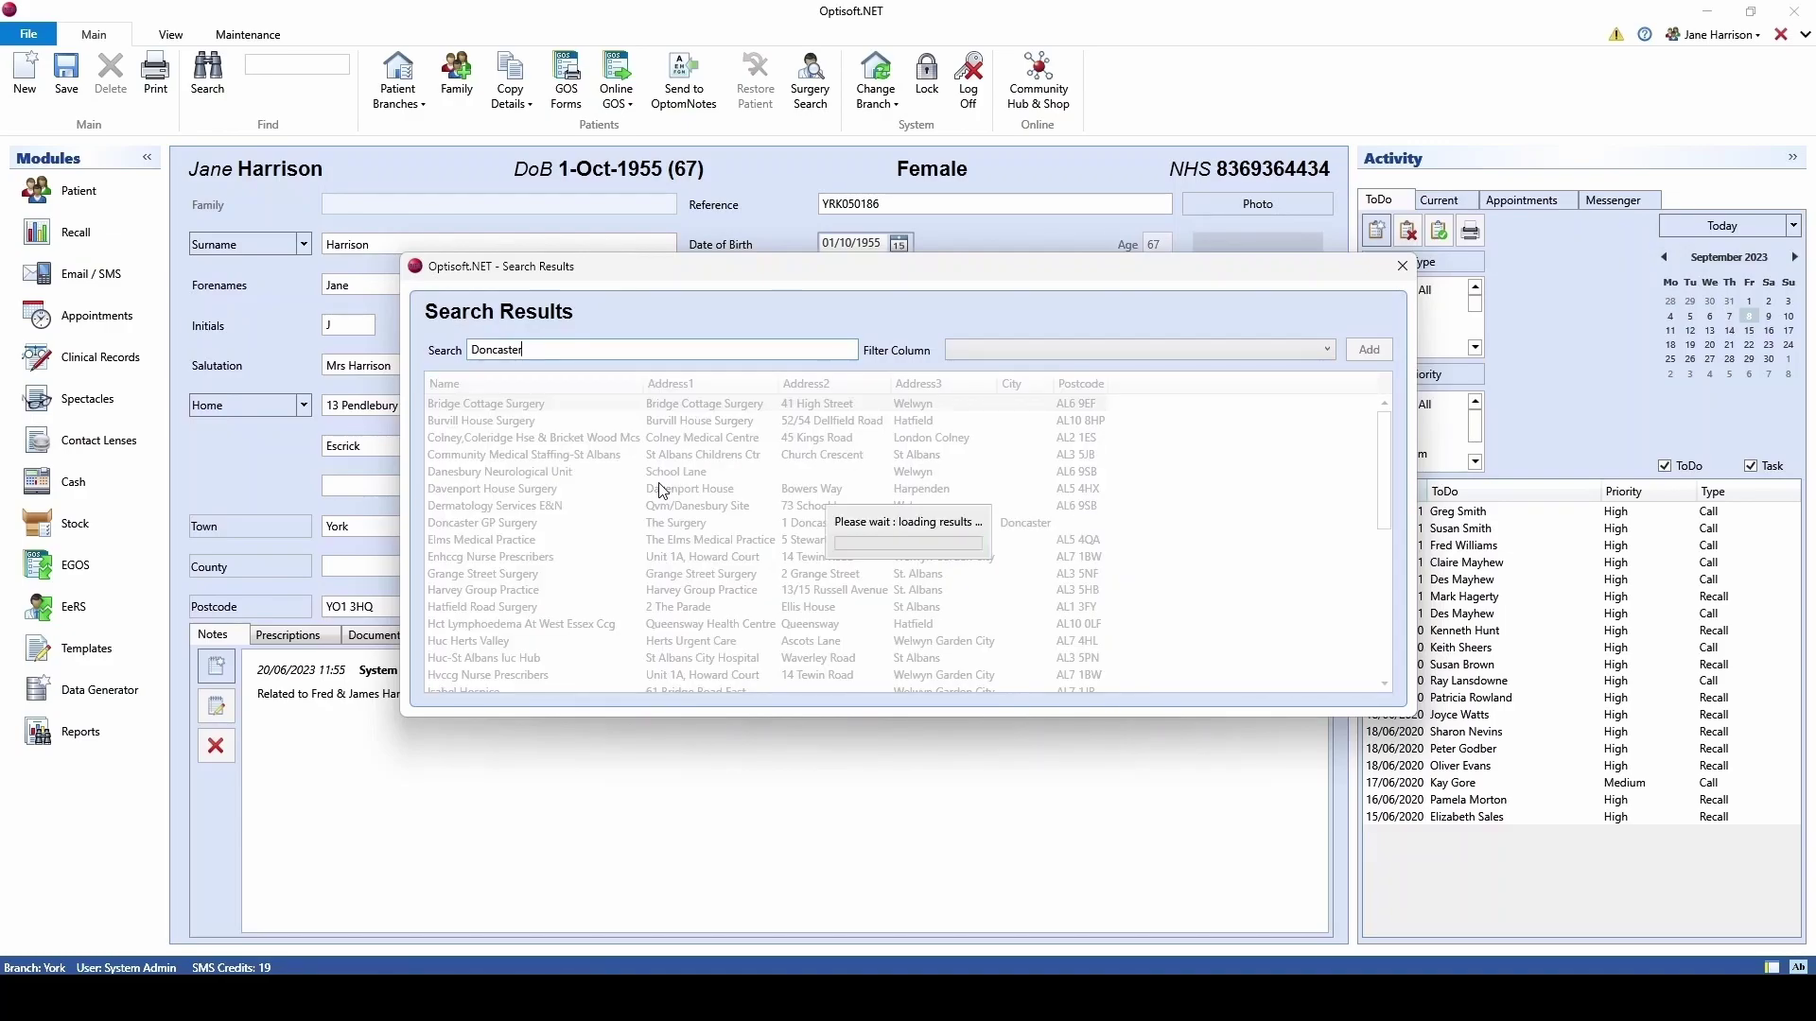
double_click(504, 410)
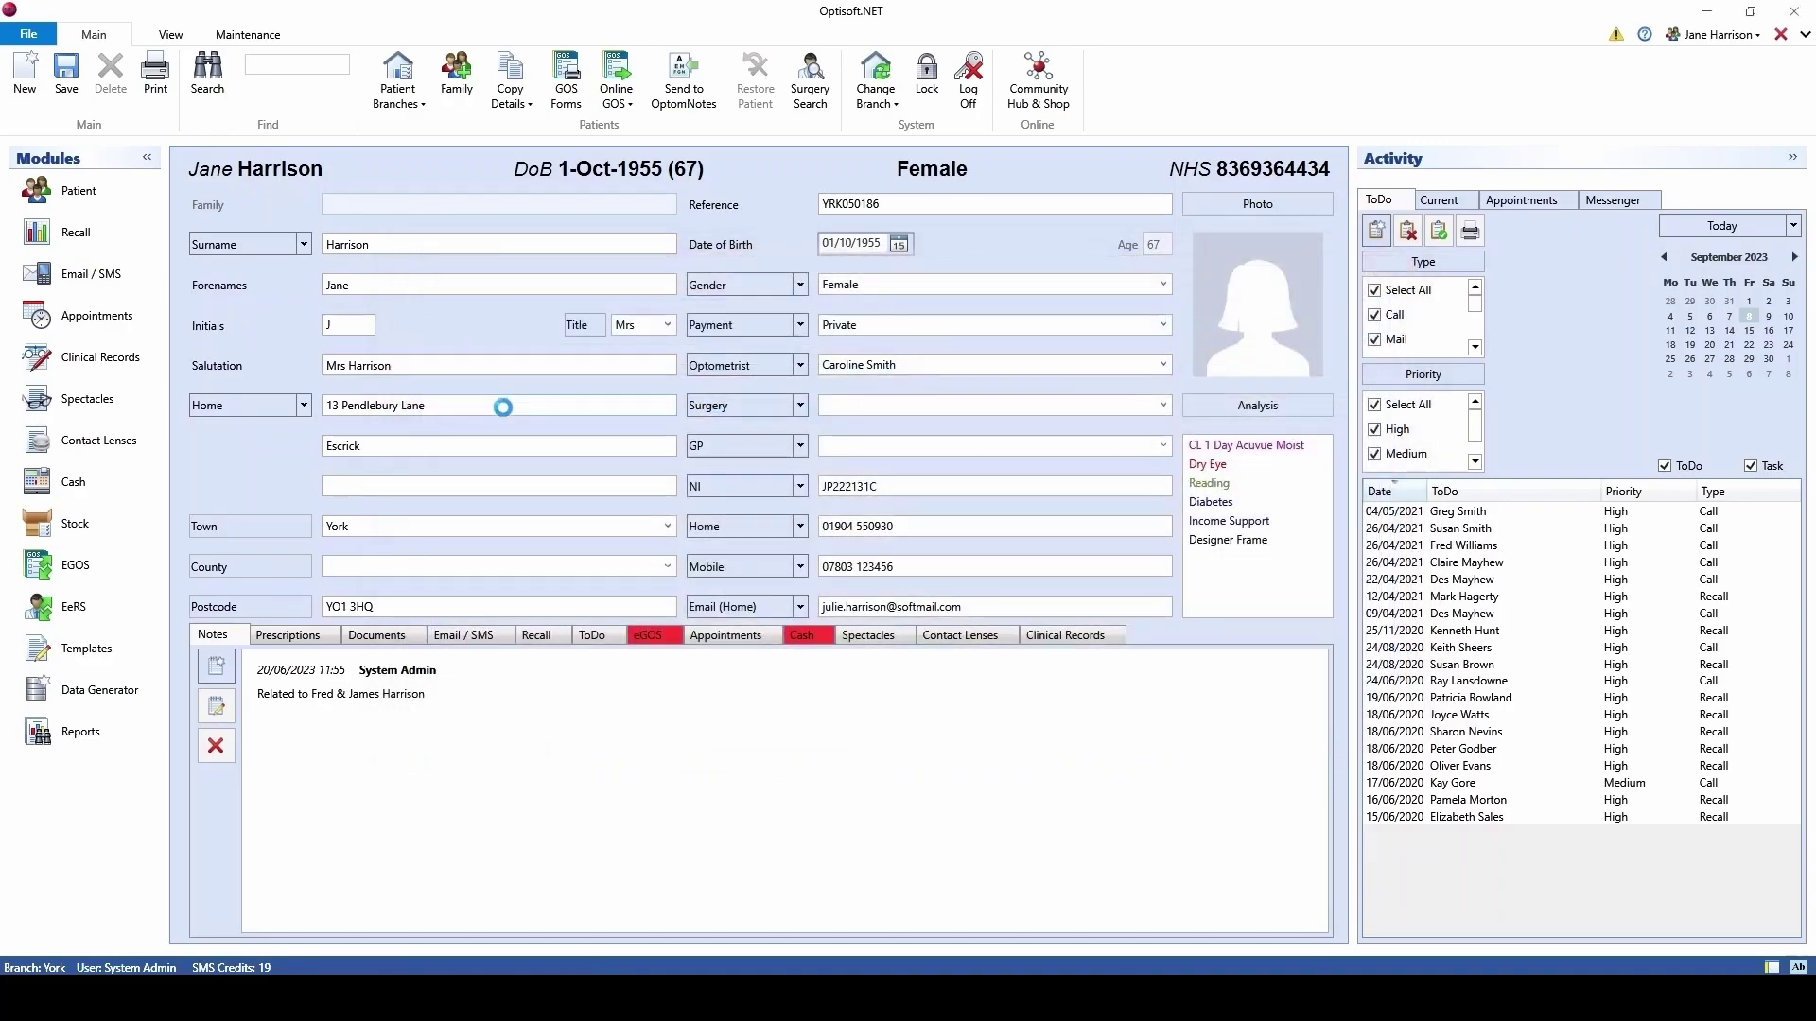
left_click(1161, 447)
left_click(1088, 468)
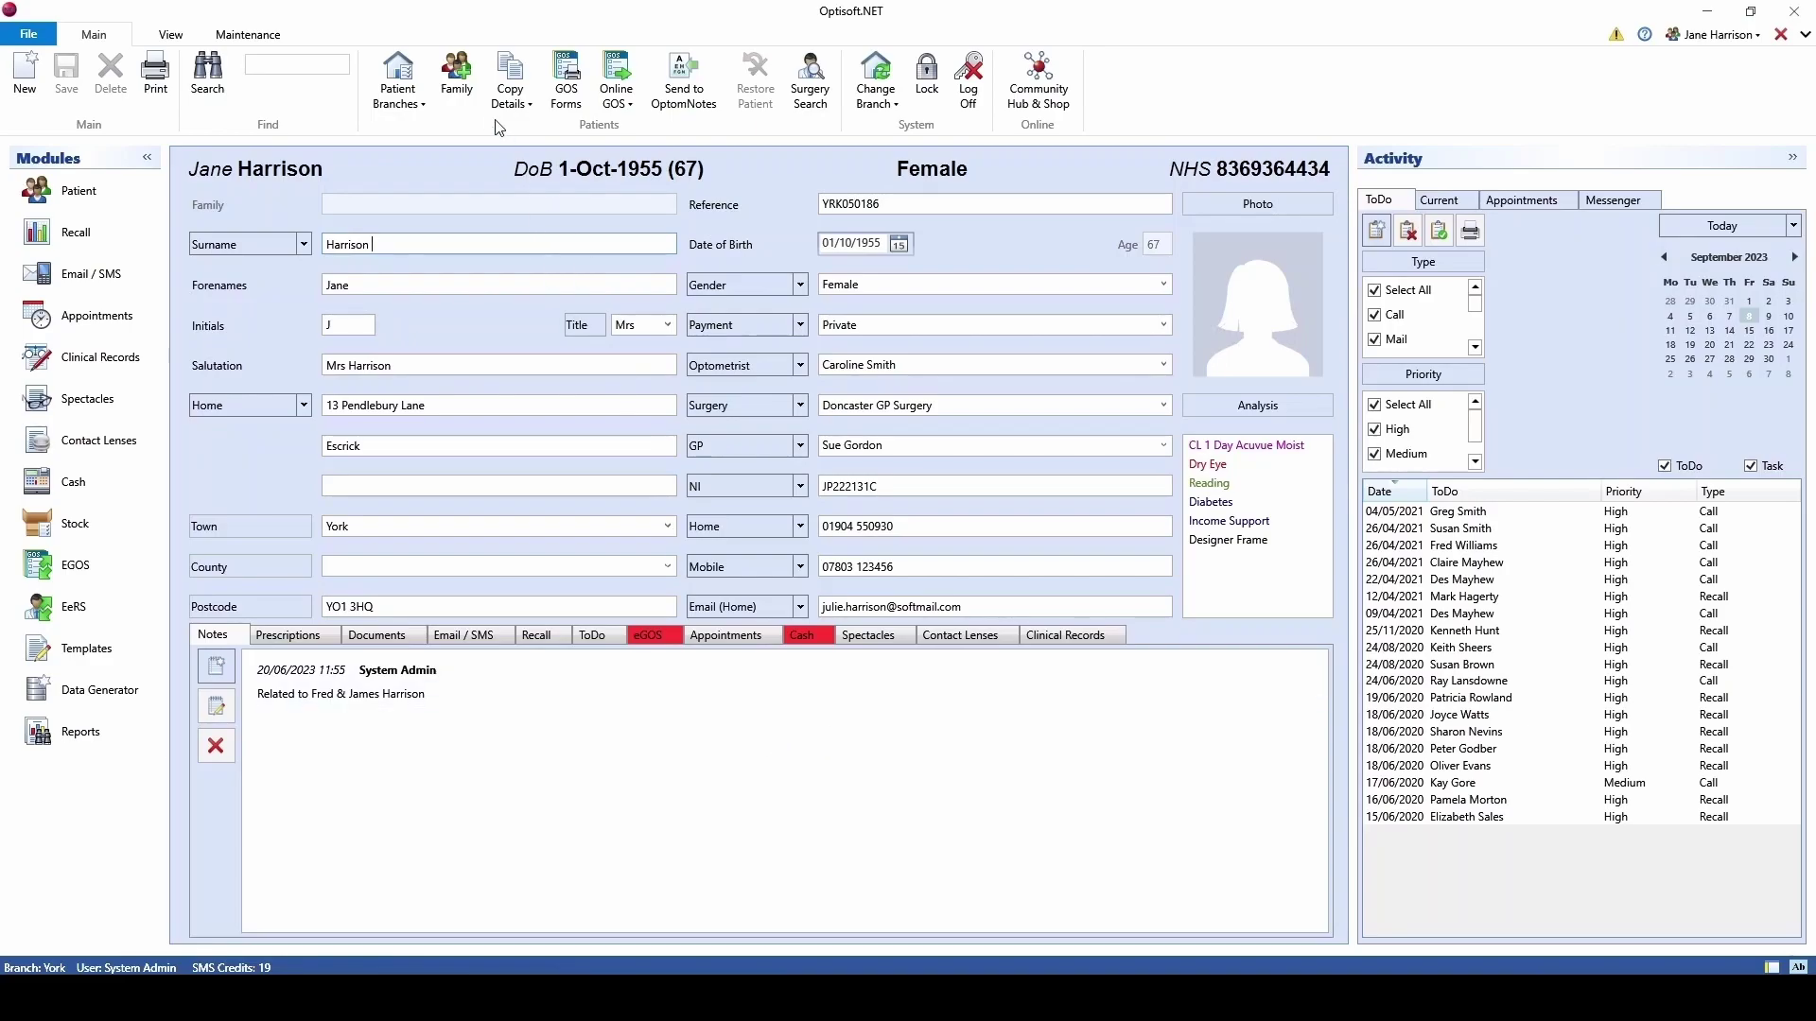
left_click(456, 78)
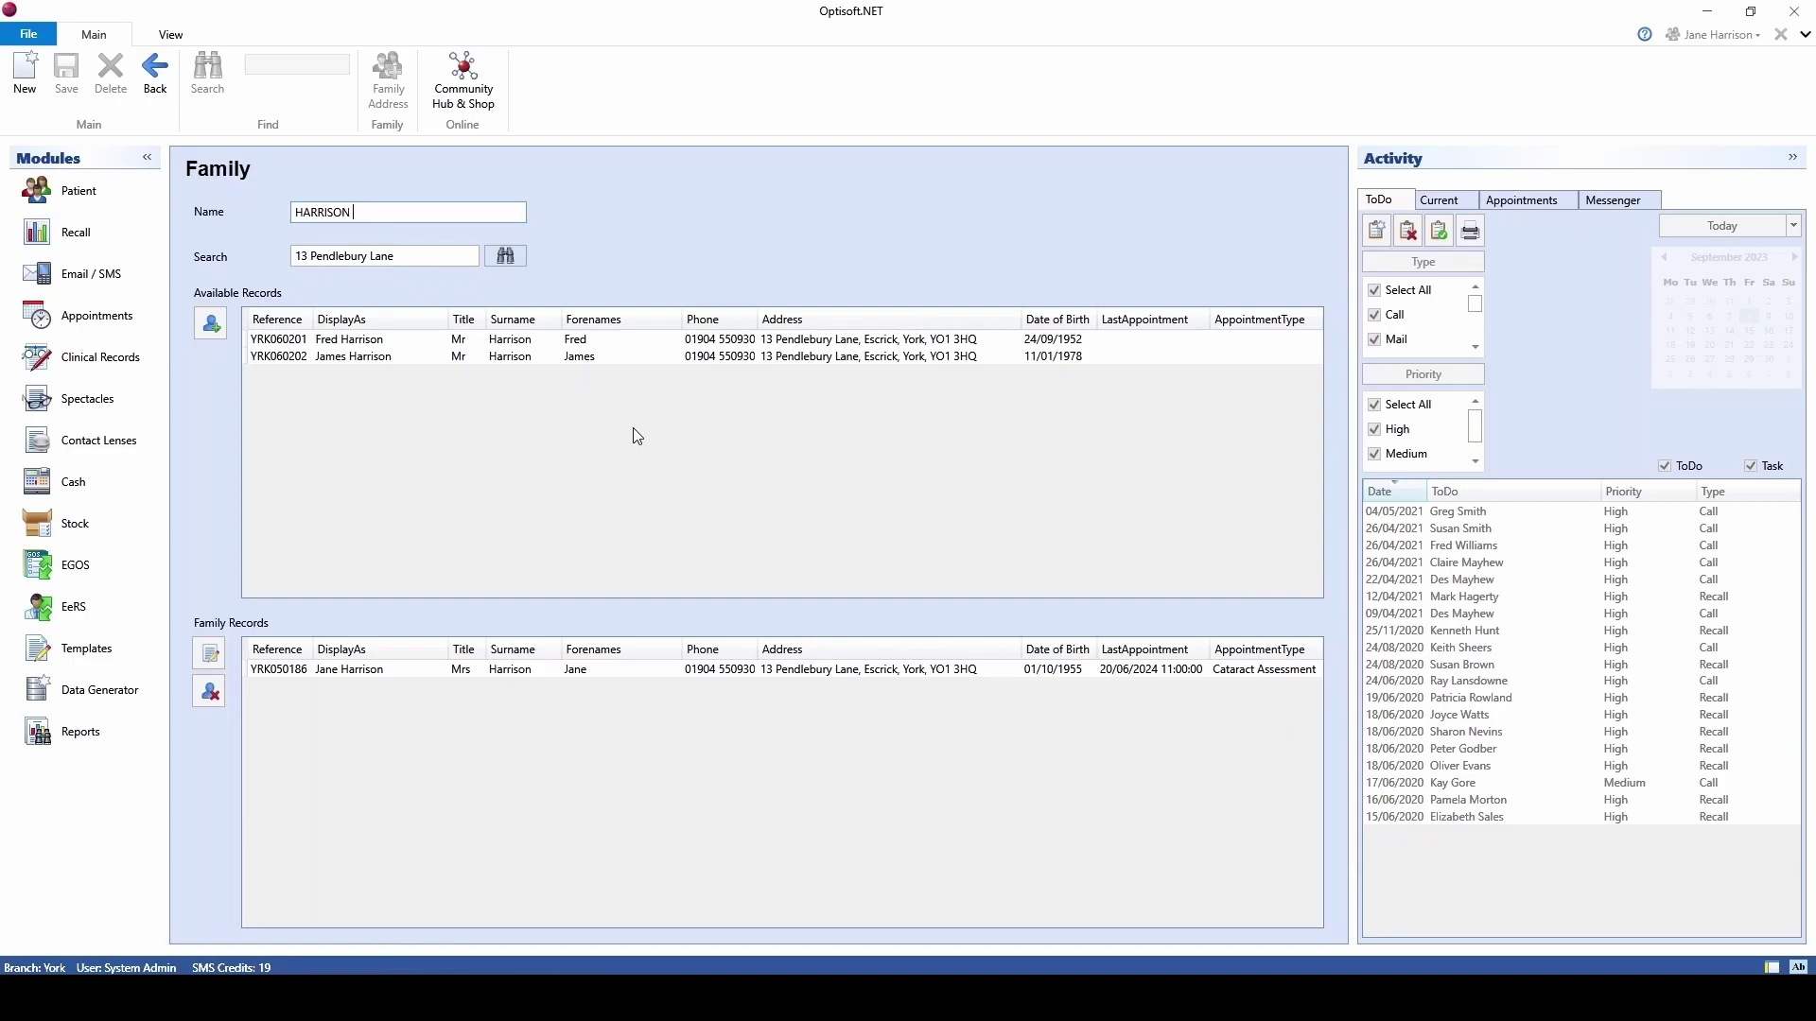
left_click(531, 357)
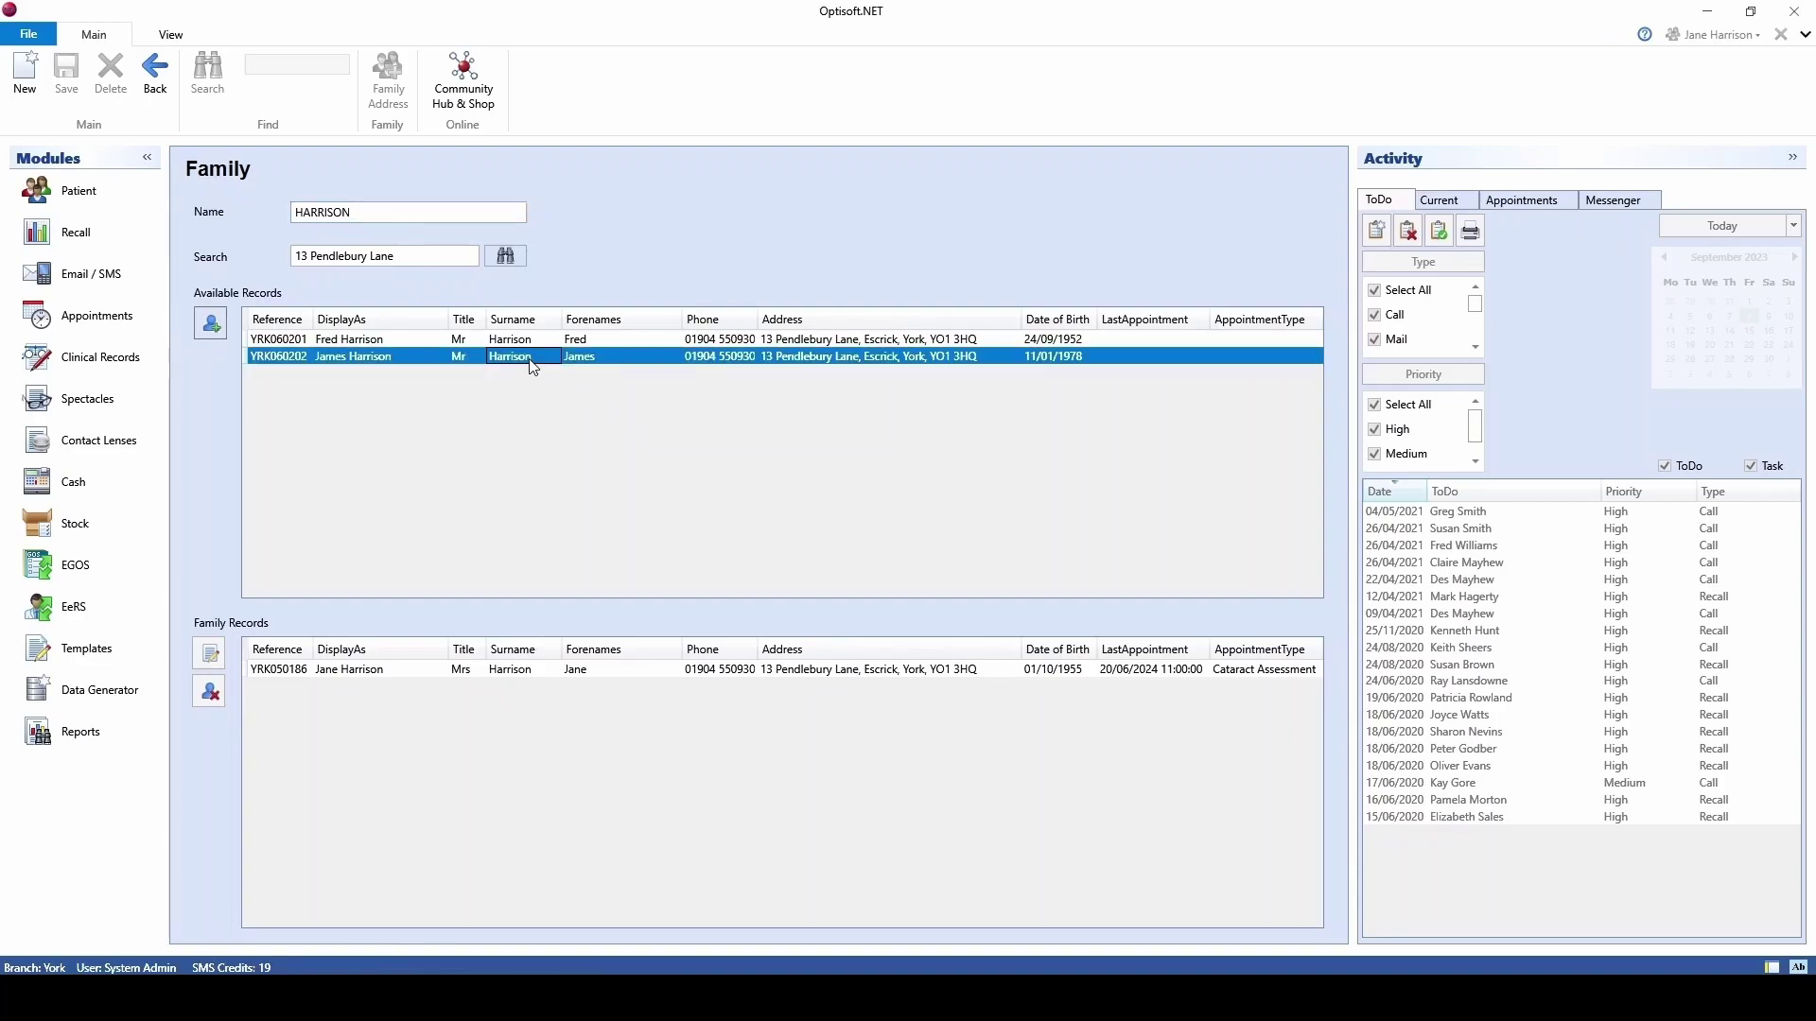
left_click(210, 323)
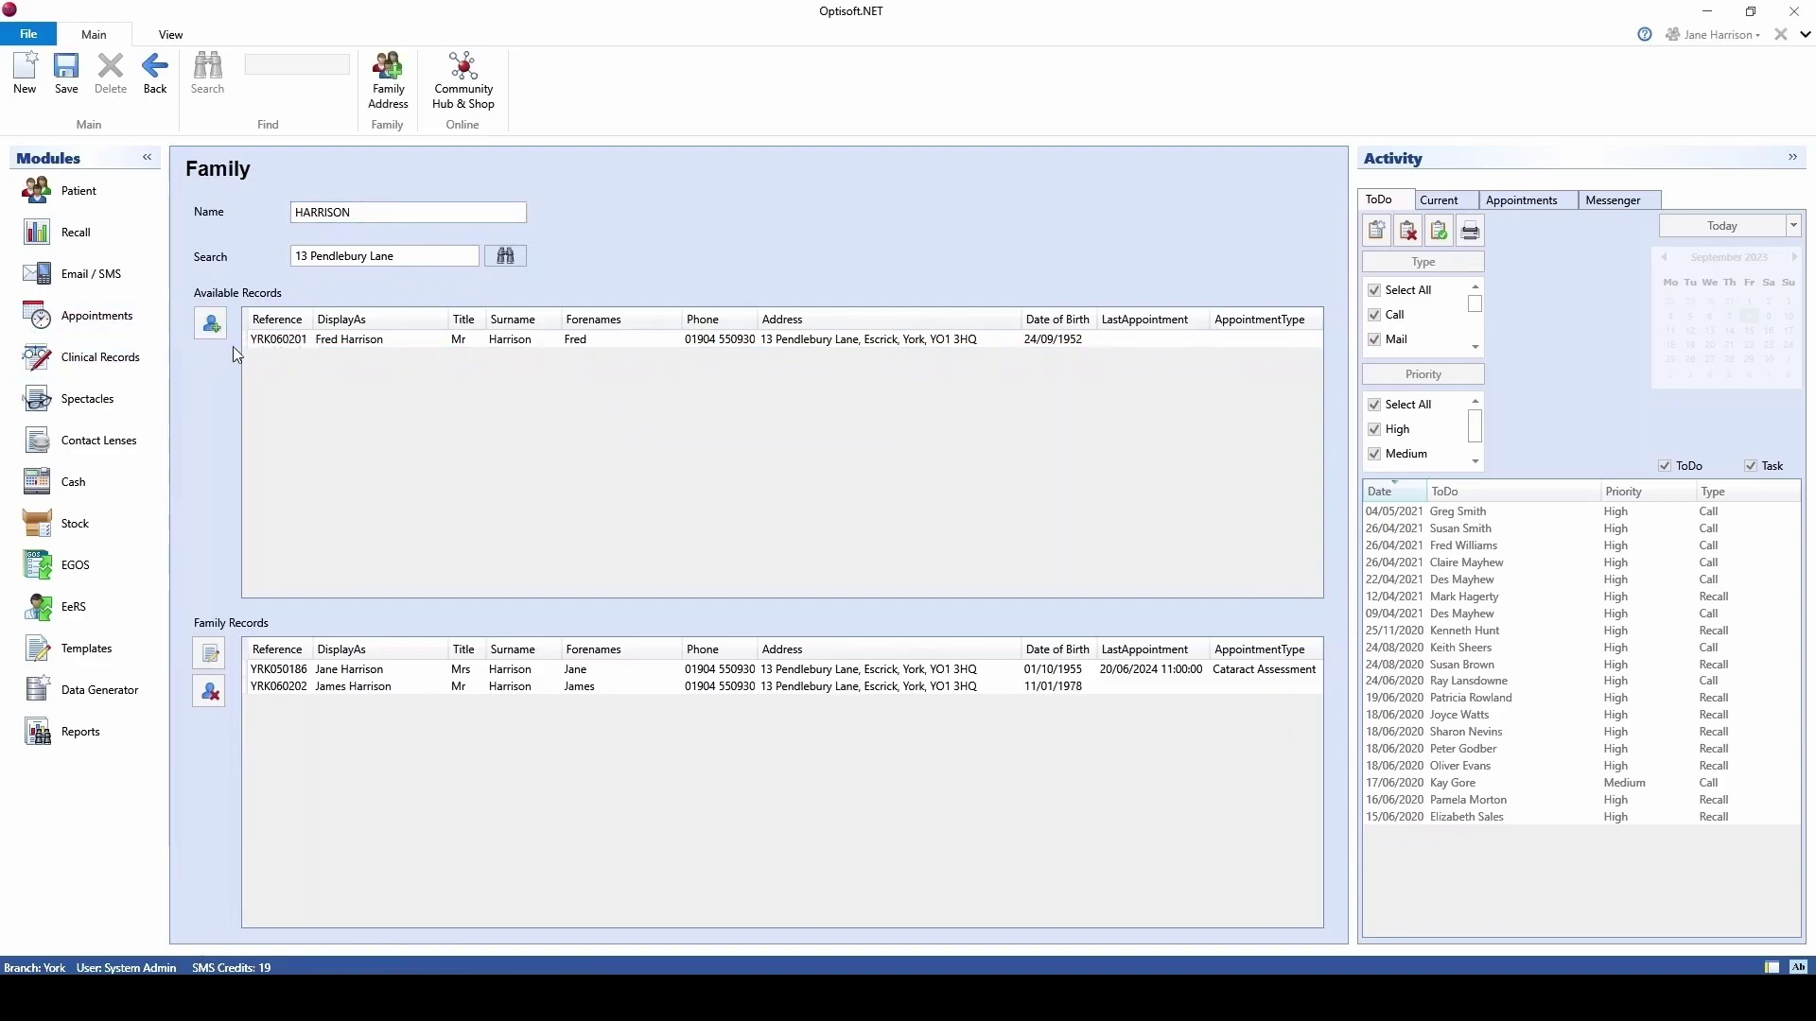
left_click(553, 340)
left_click(207, 325)
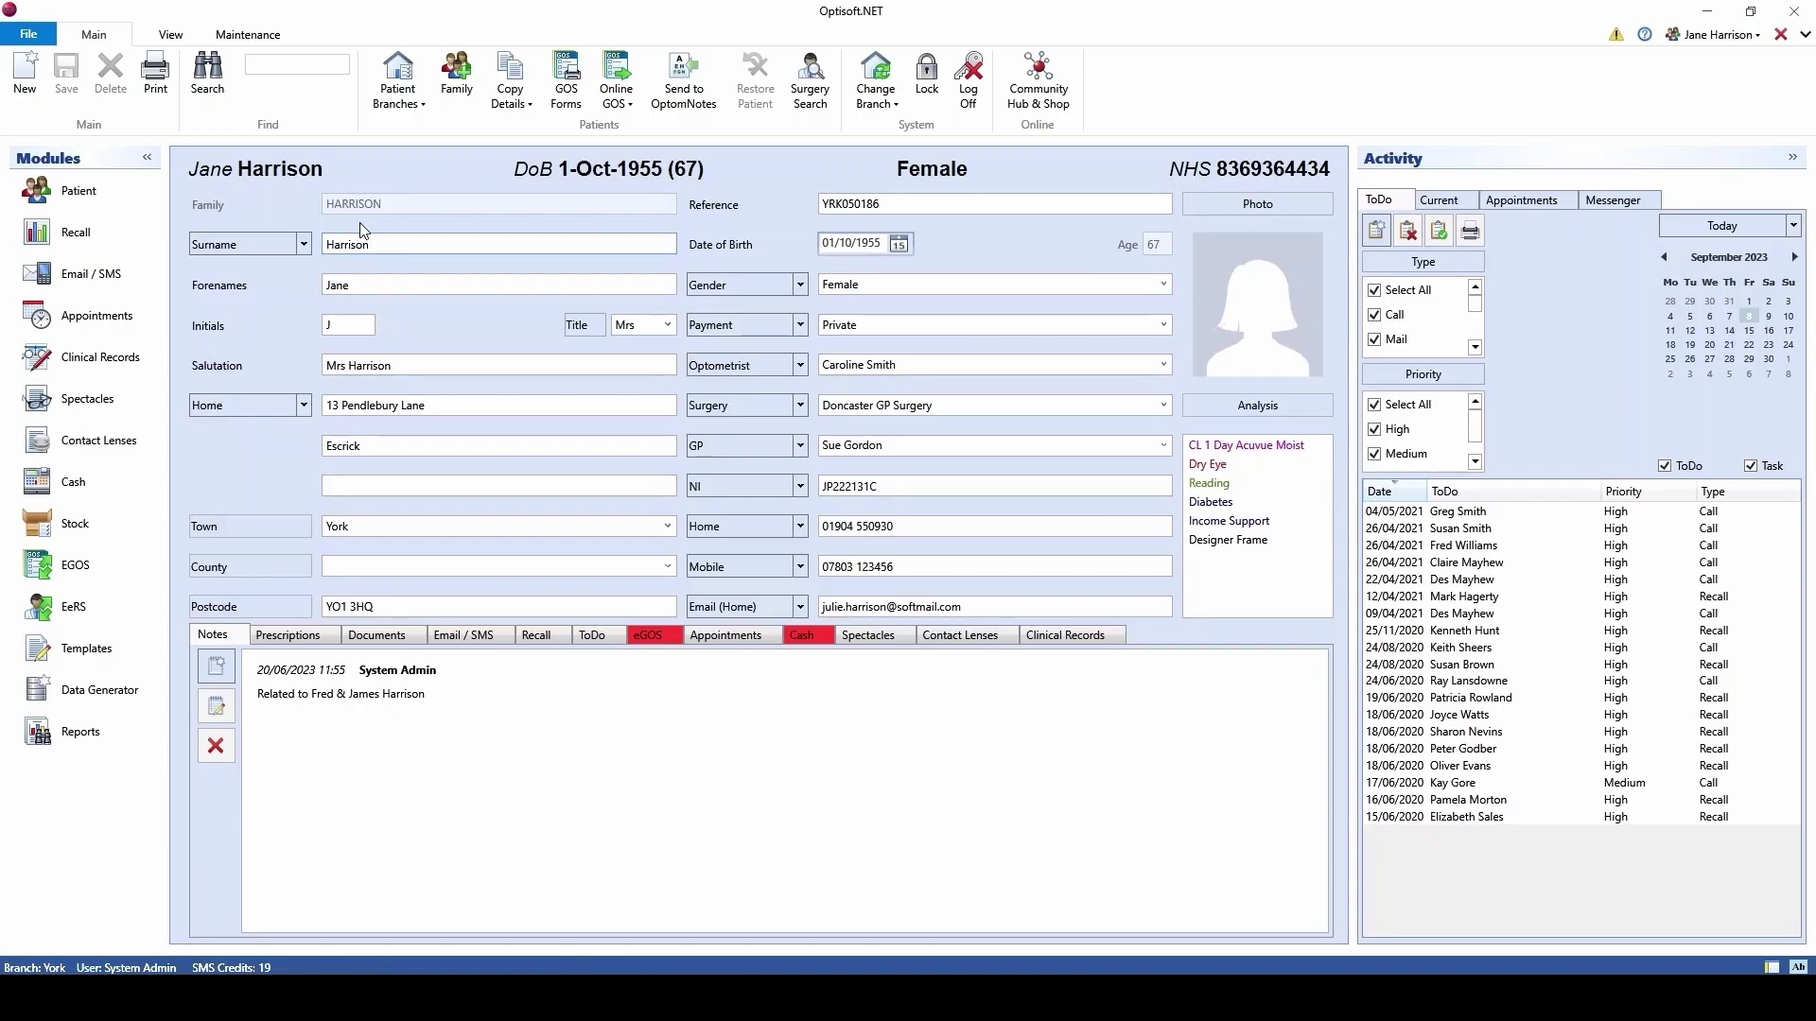
left_click(456, 79)
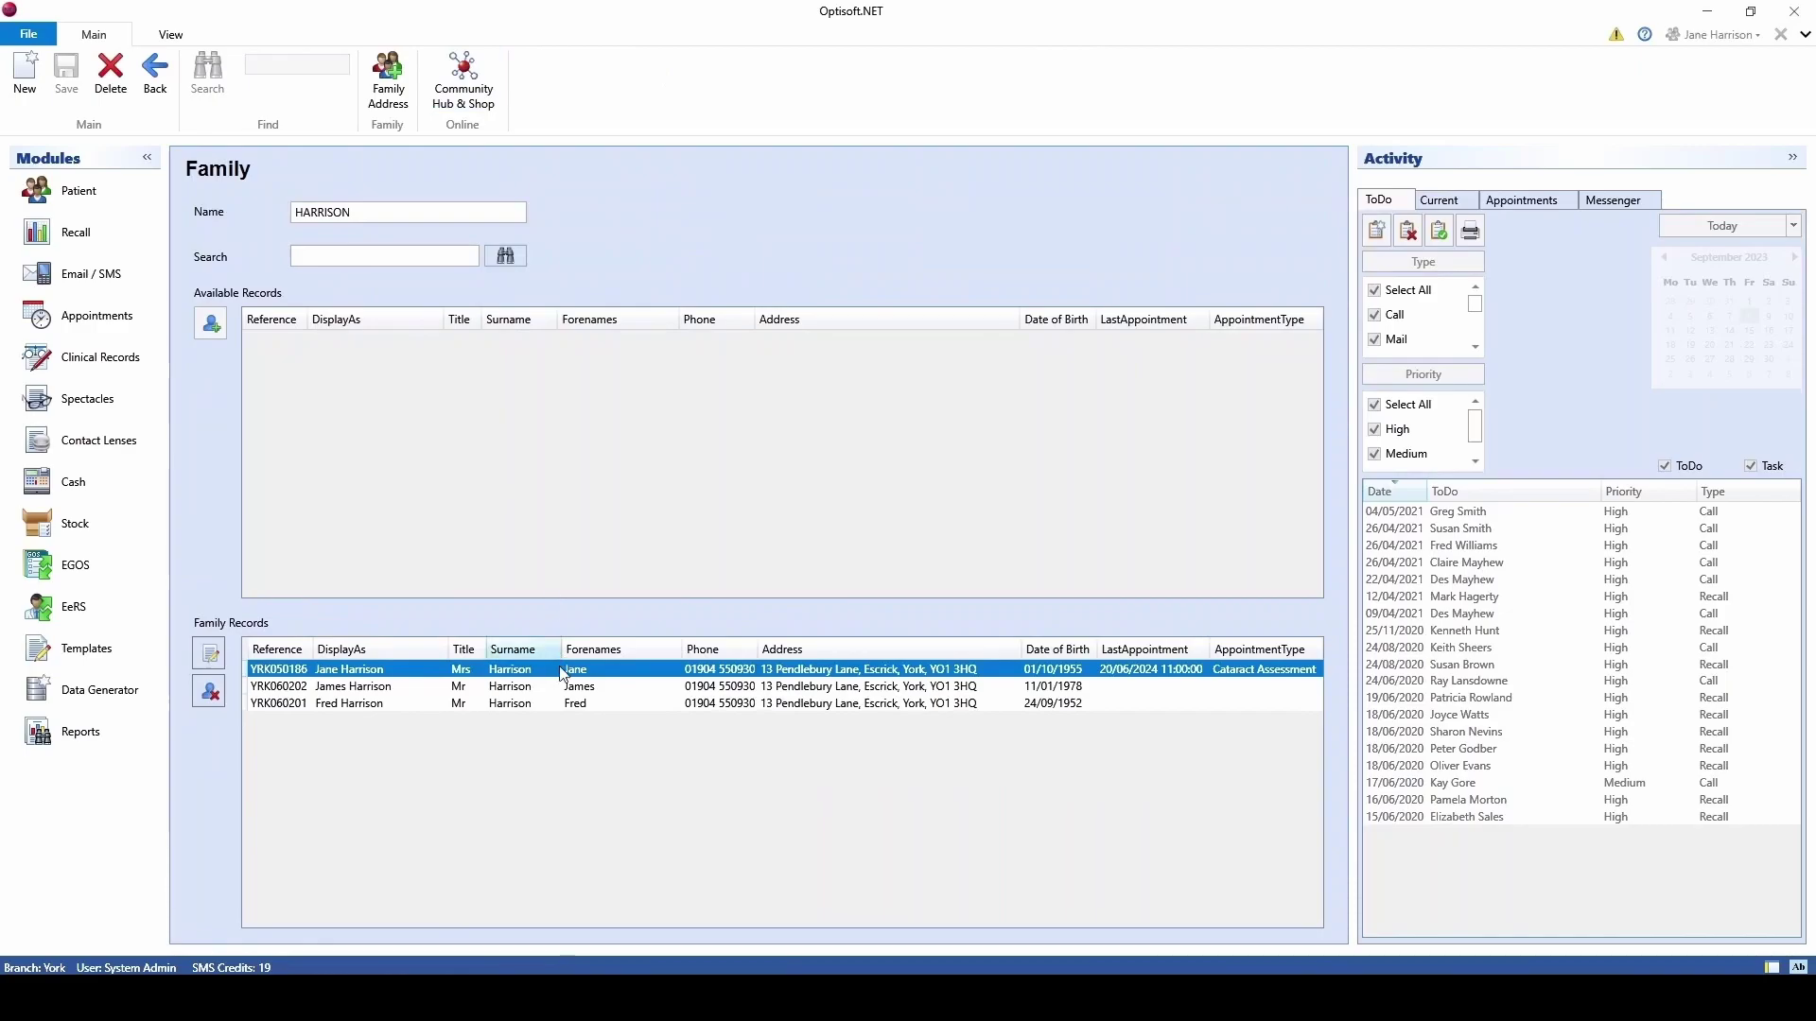
left_click(351, 704)
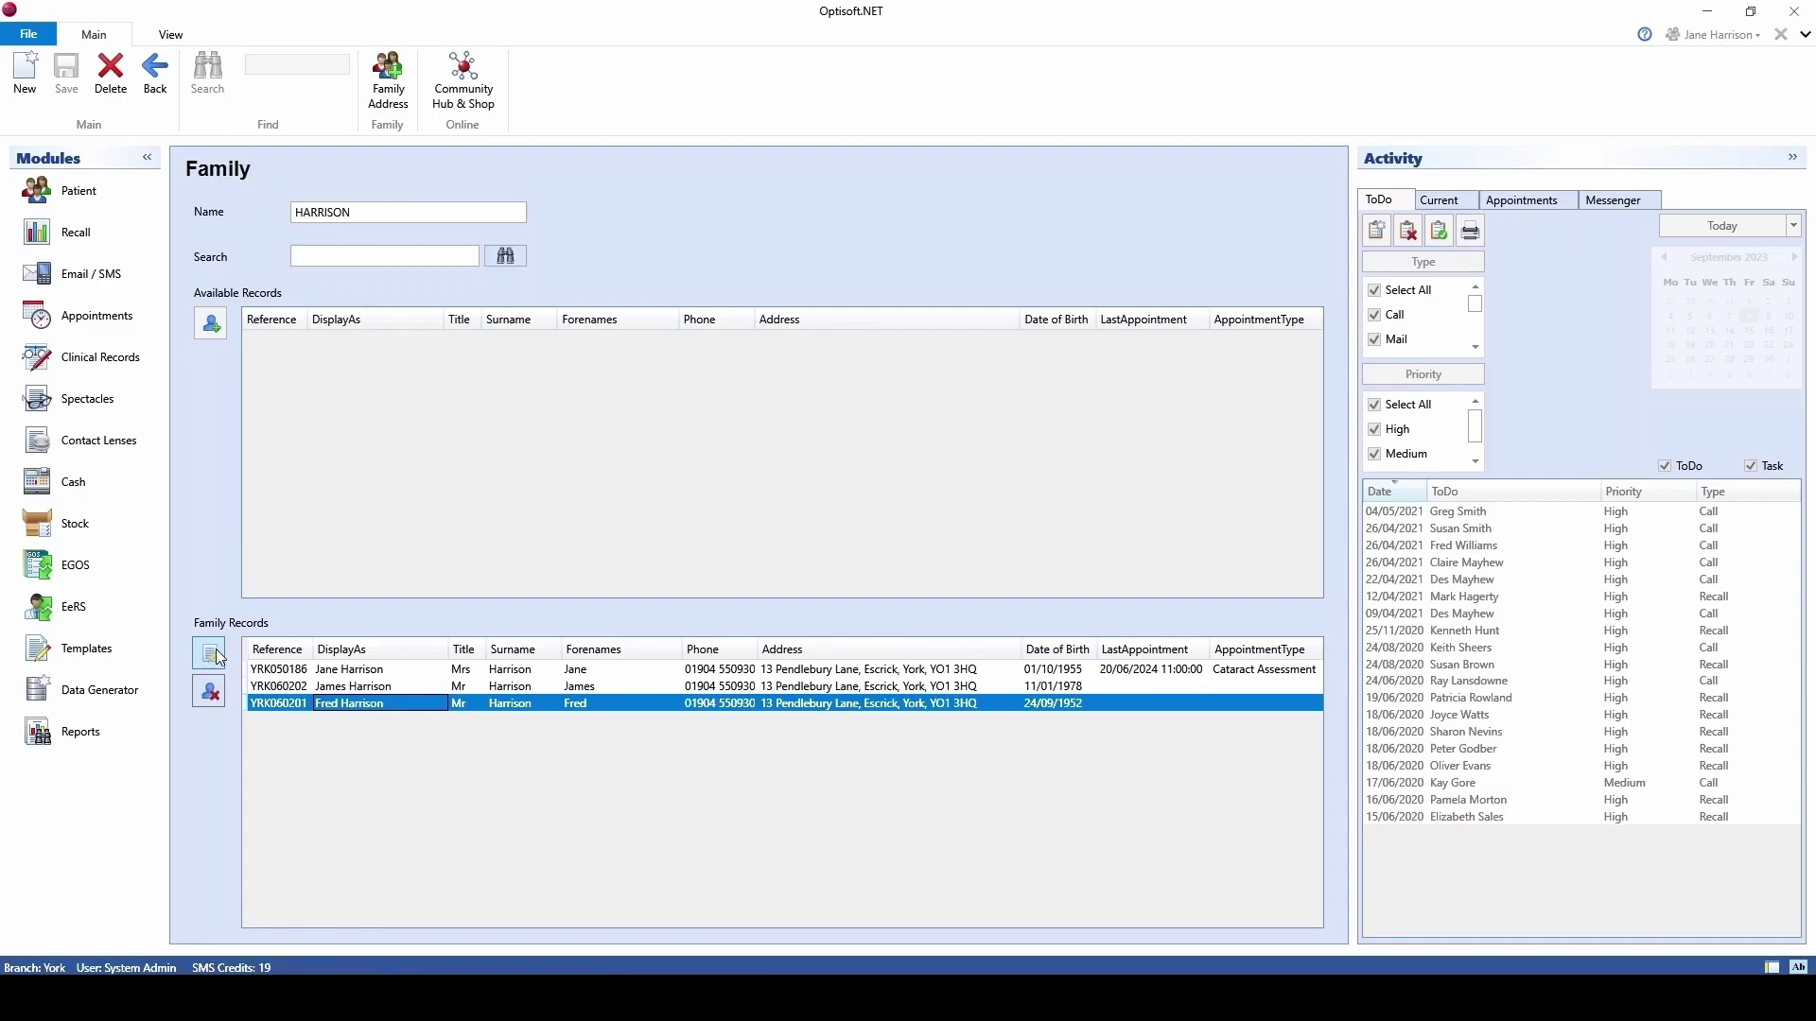